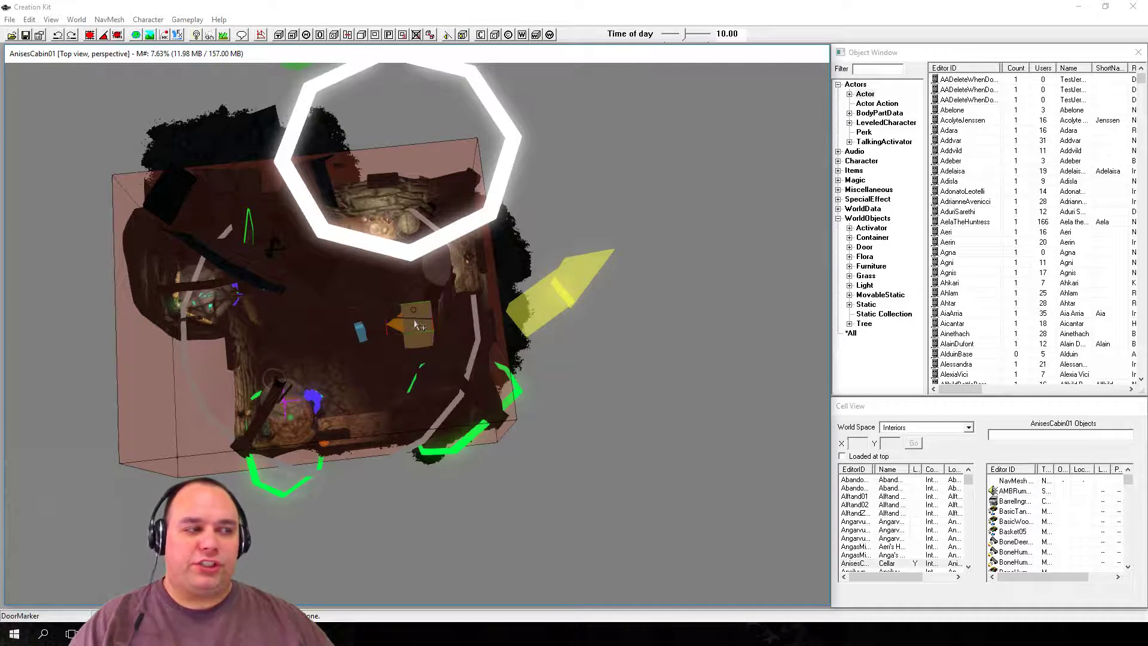
Step: Select the defaultSetStageTRIG trigger box enclosing the cellar and hide it from view
left_click(413, 321)
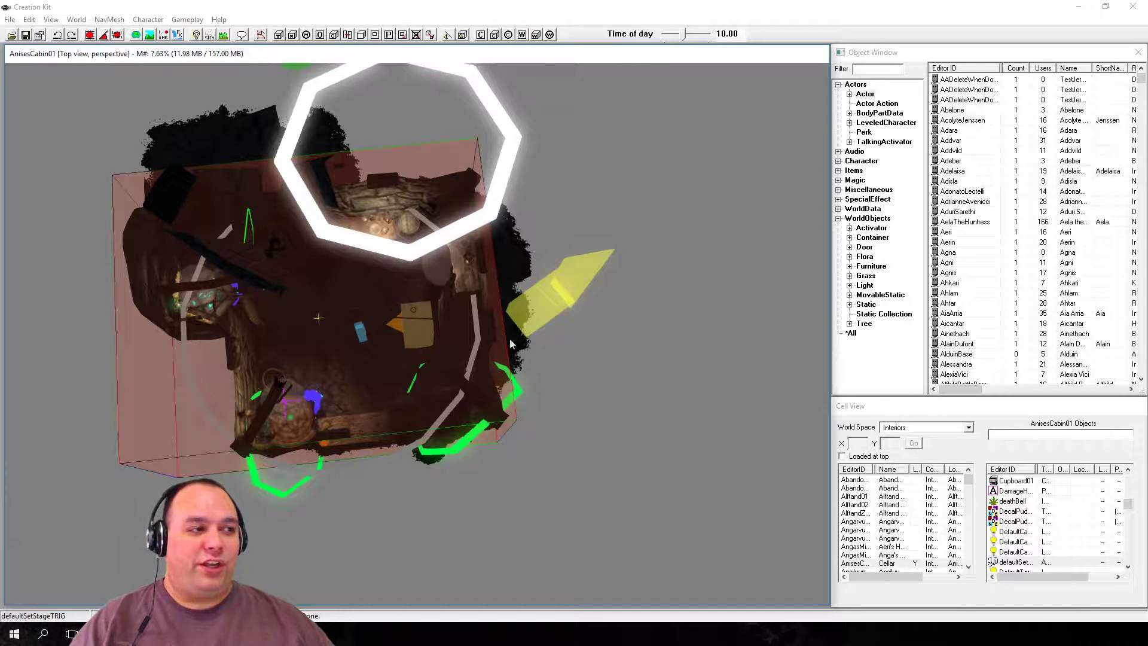
left_click(1022, 562)
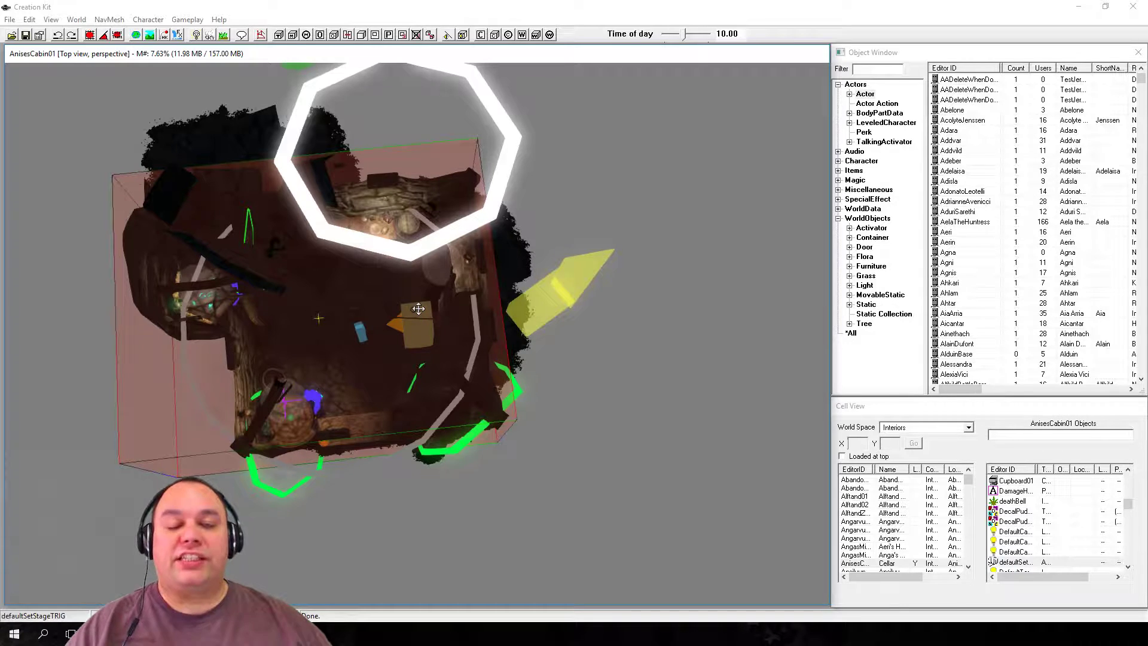
key("1")
key("1")
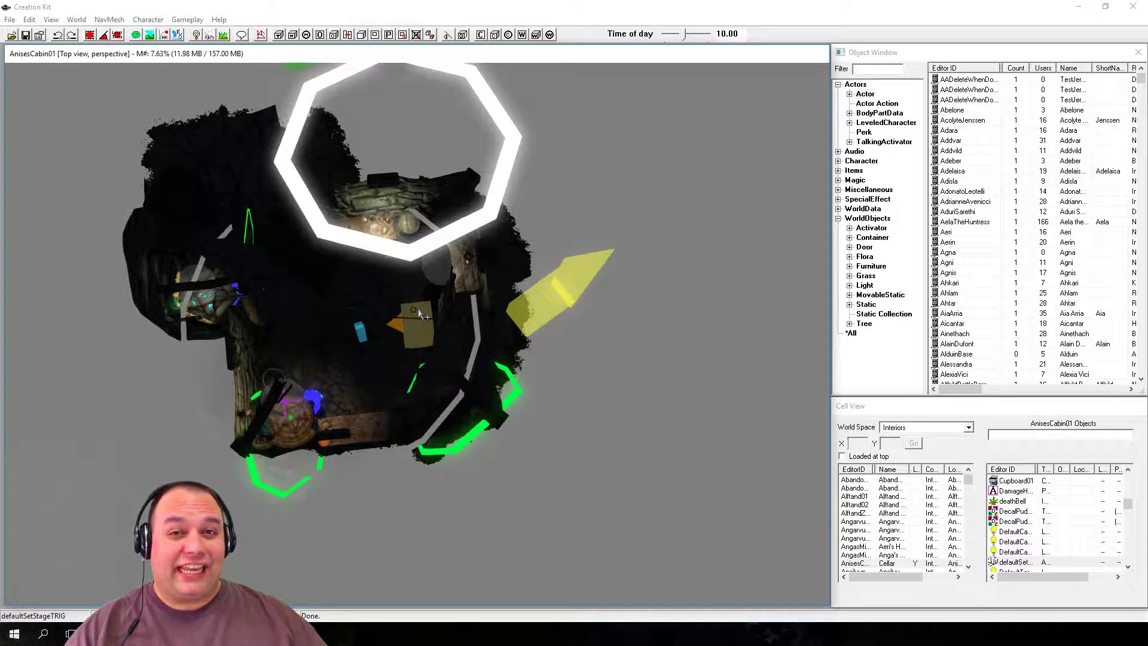
Step: Toggle the visibility of the trigger box and the editor markers
left_click(420, 312)
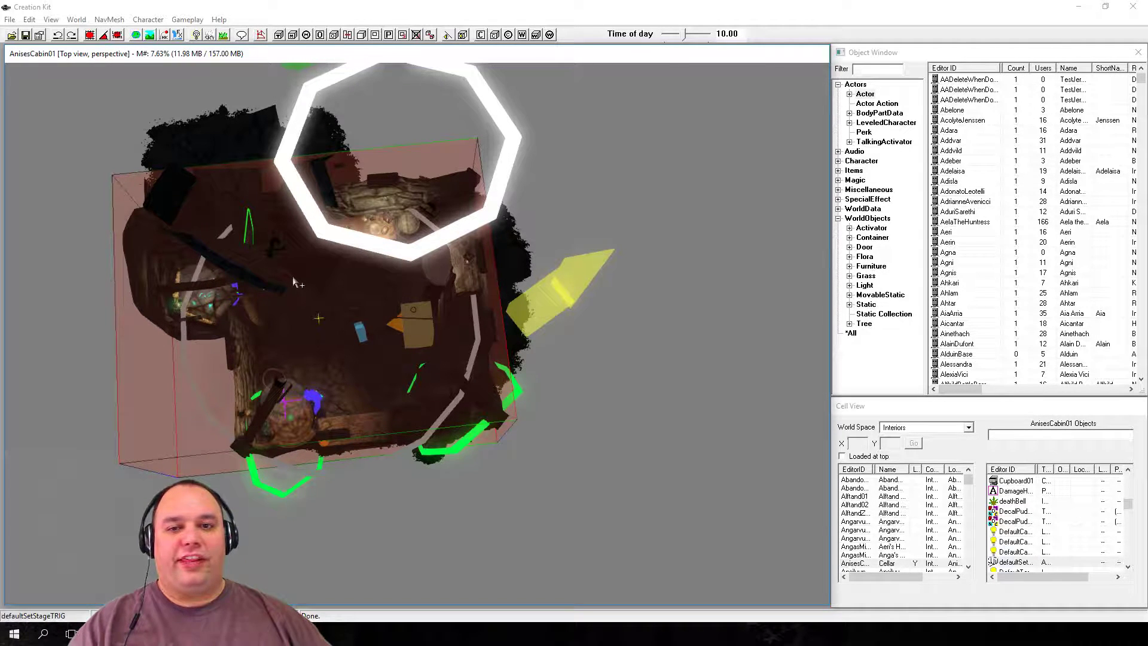
key("1")
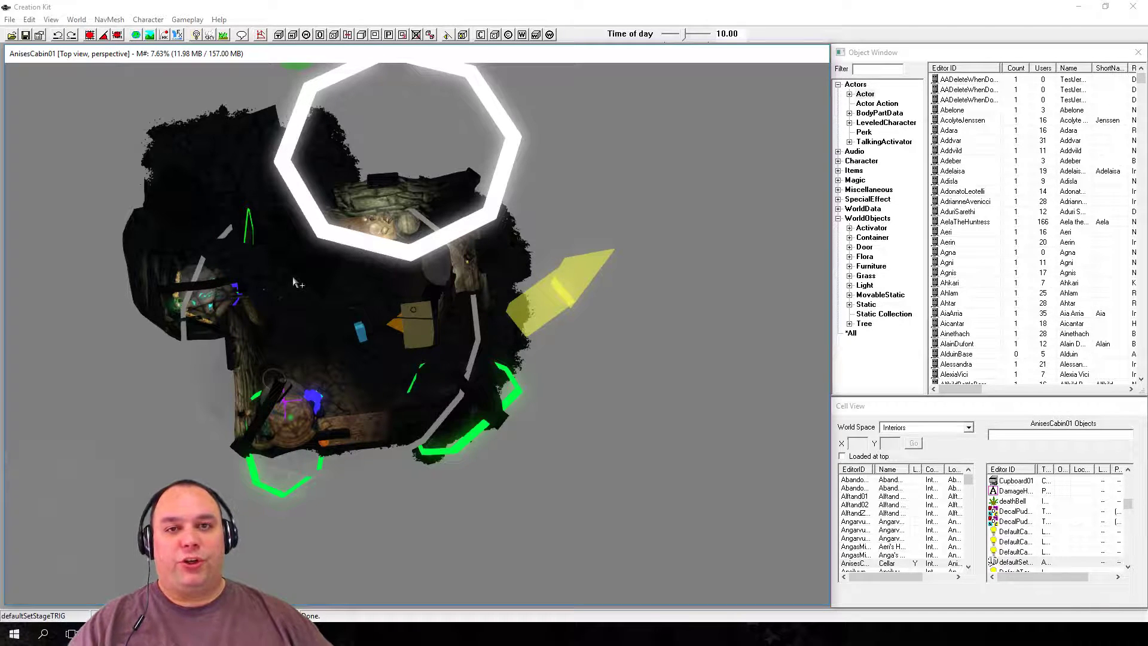
key("m")
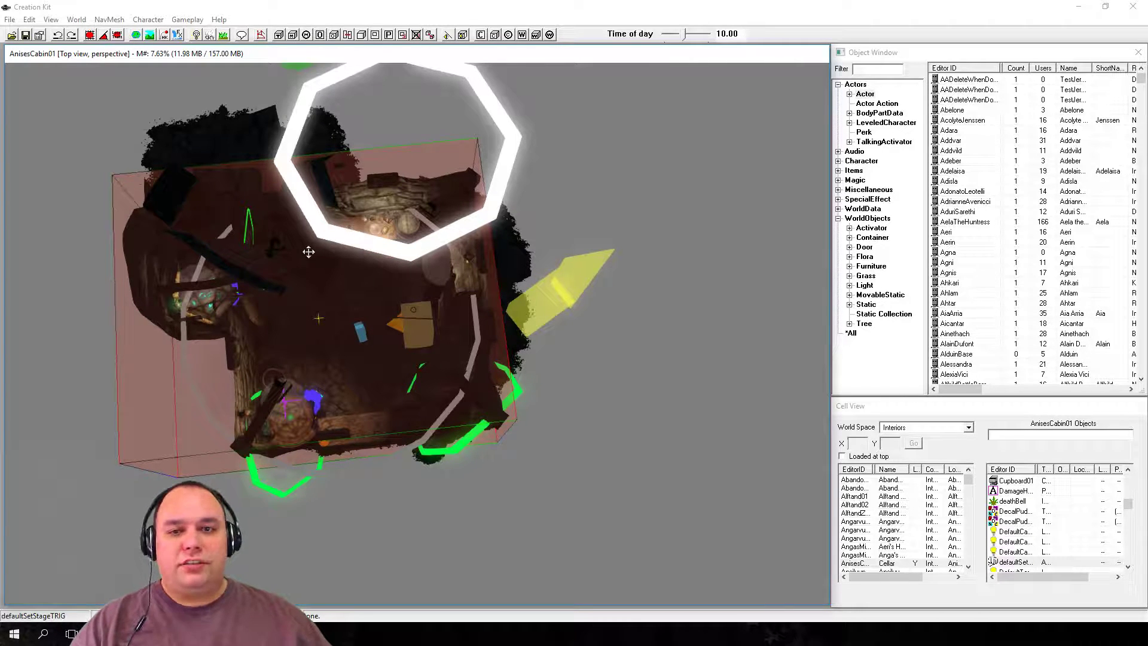
key("m")
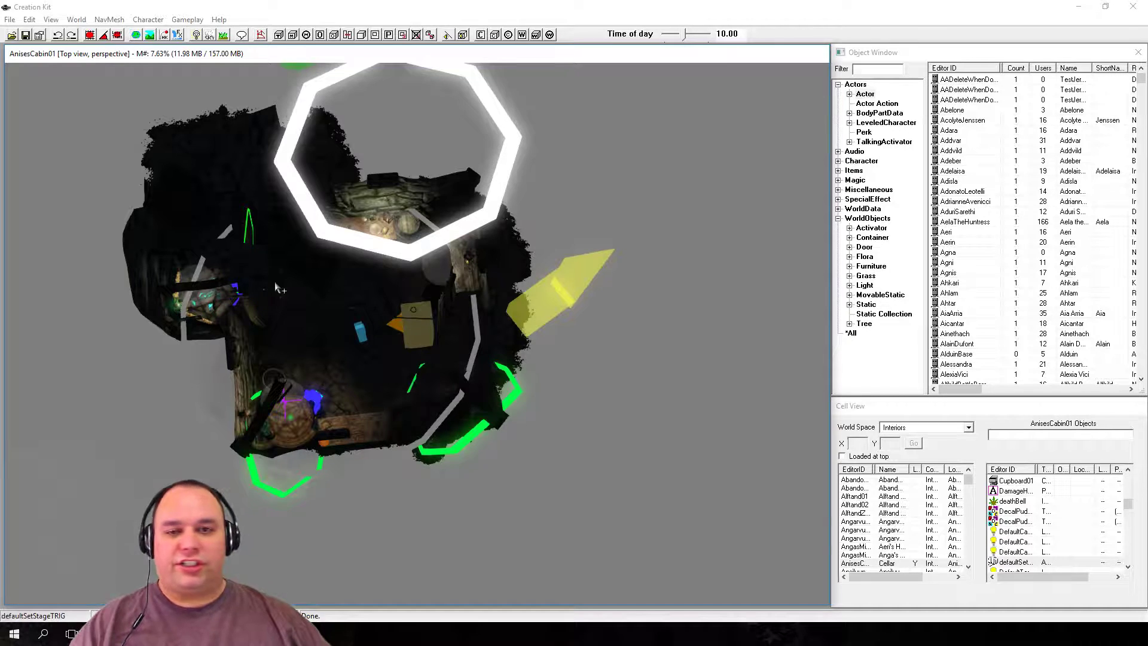
Step: Hide the trigger box, the ImpHallDeadEnd01 hall piece and the neighbouring room pieces covering the cellar
left_click(322, 312)
key("1")
key("1")
left_click(223, 167)
key("1")
key("1")
left_click(161, 236)
key("1")
key("1")
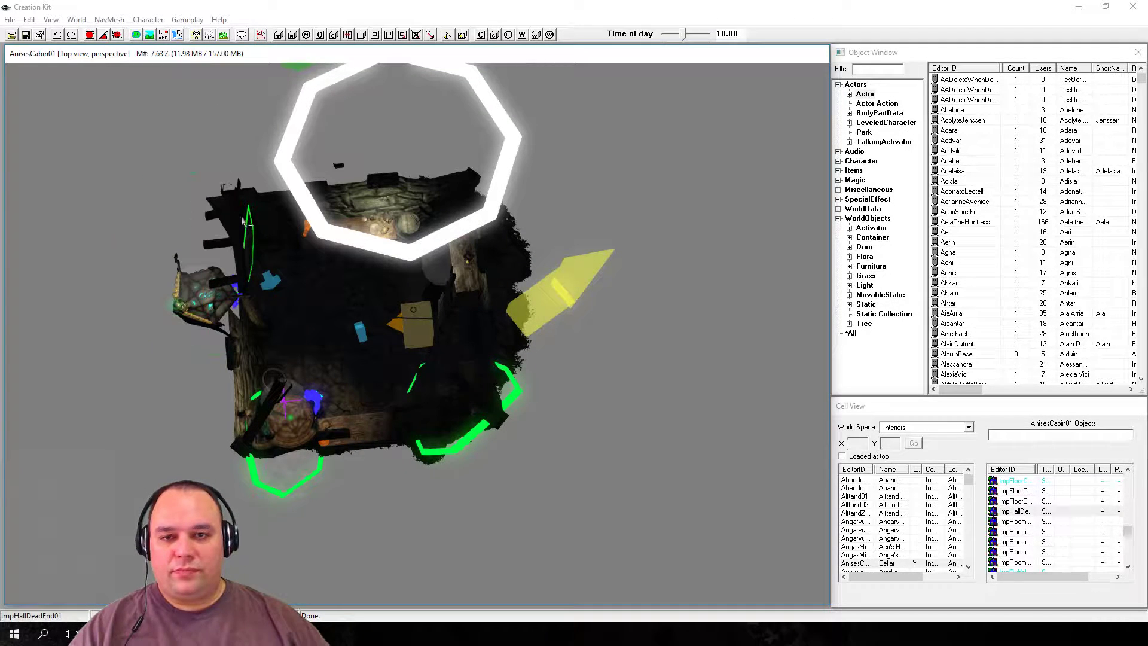
left_click(303, 343)
left_click(302, 347)
key("Delete")
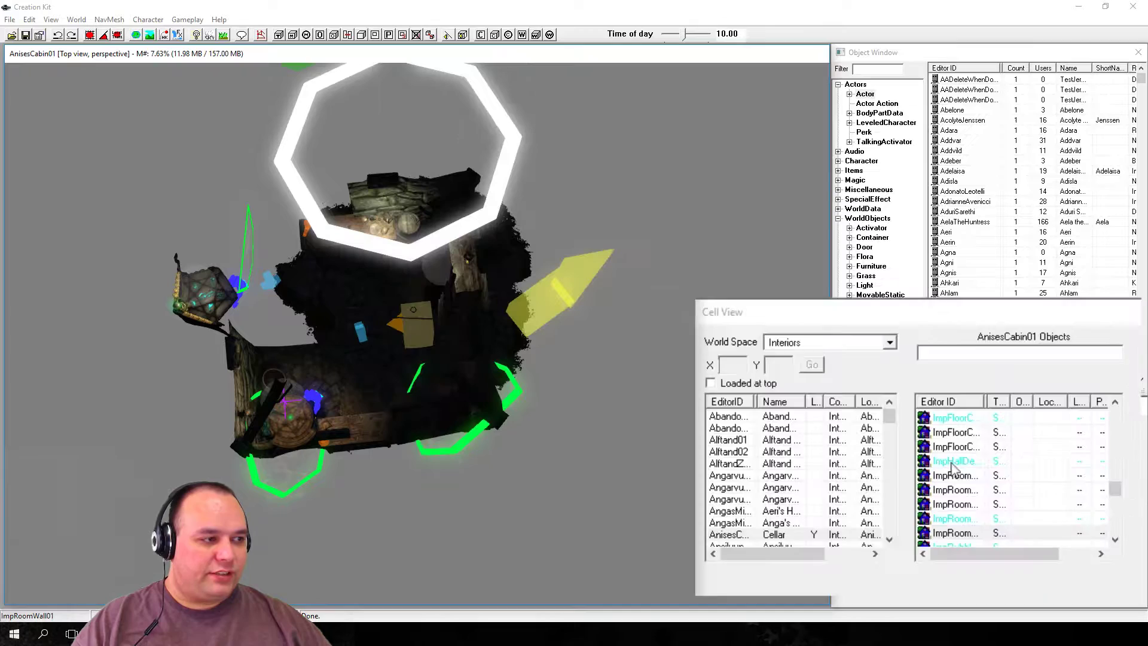
Step: Select the hidden ImpHallDeadEnd01 piece from the cell's object list and make it visible again
left_click(805, 343)
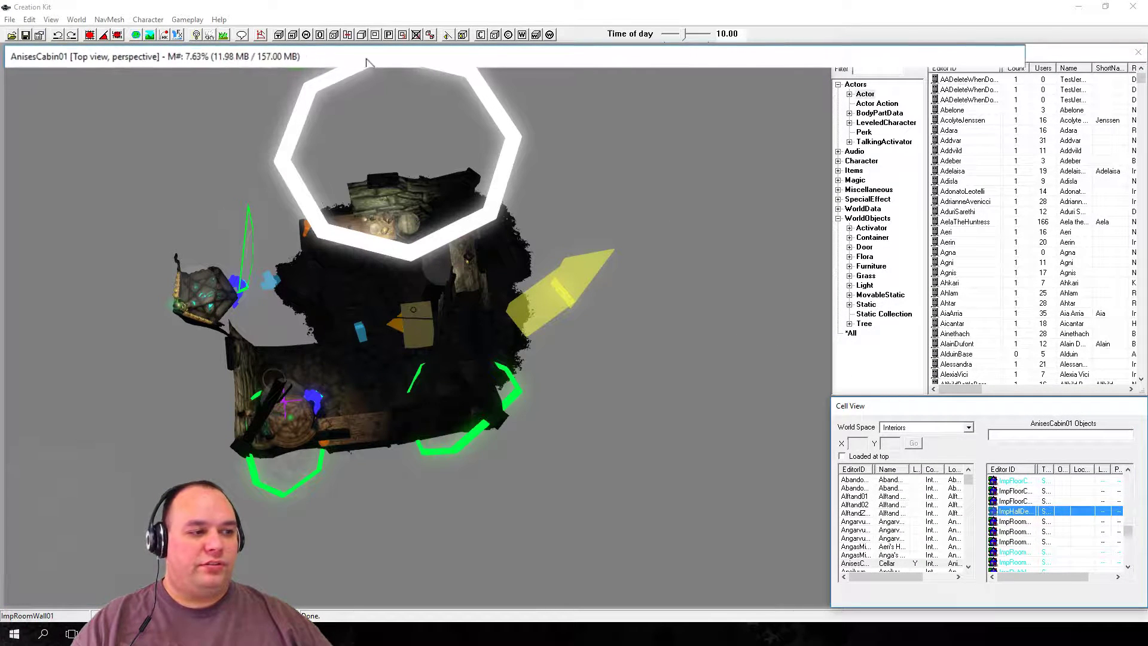
left_click(289, 52)
key("1")
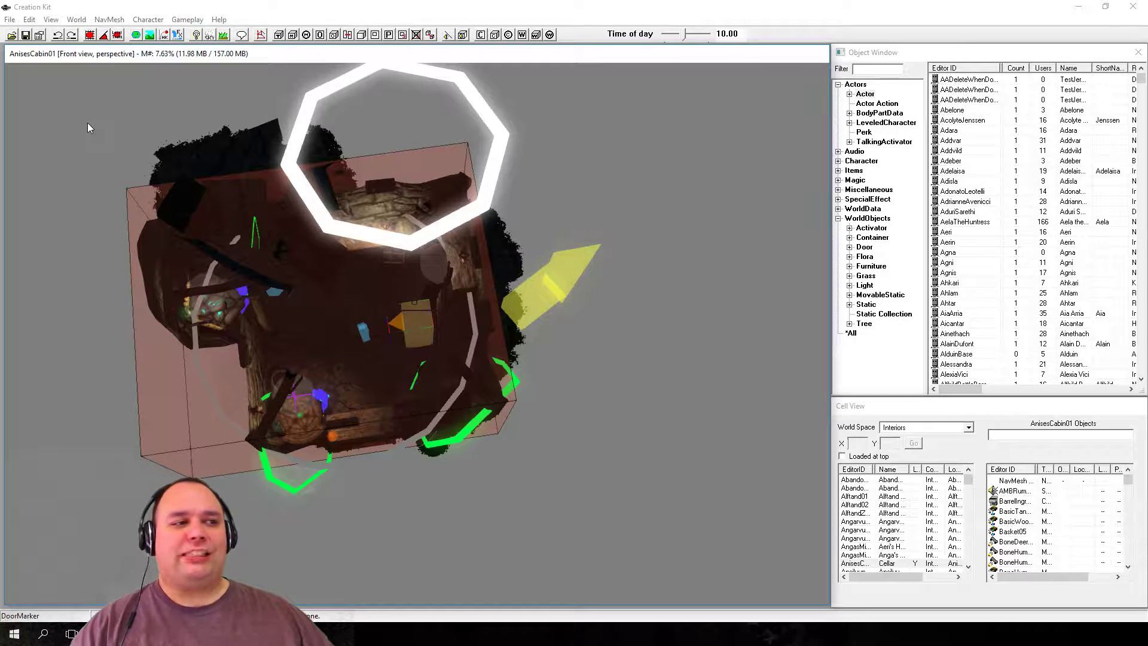
Step: Load the testquest.esp plugin as the active file together with Skyrim.esm
left_click(10, 19)
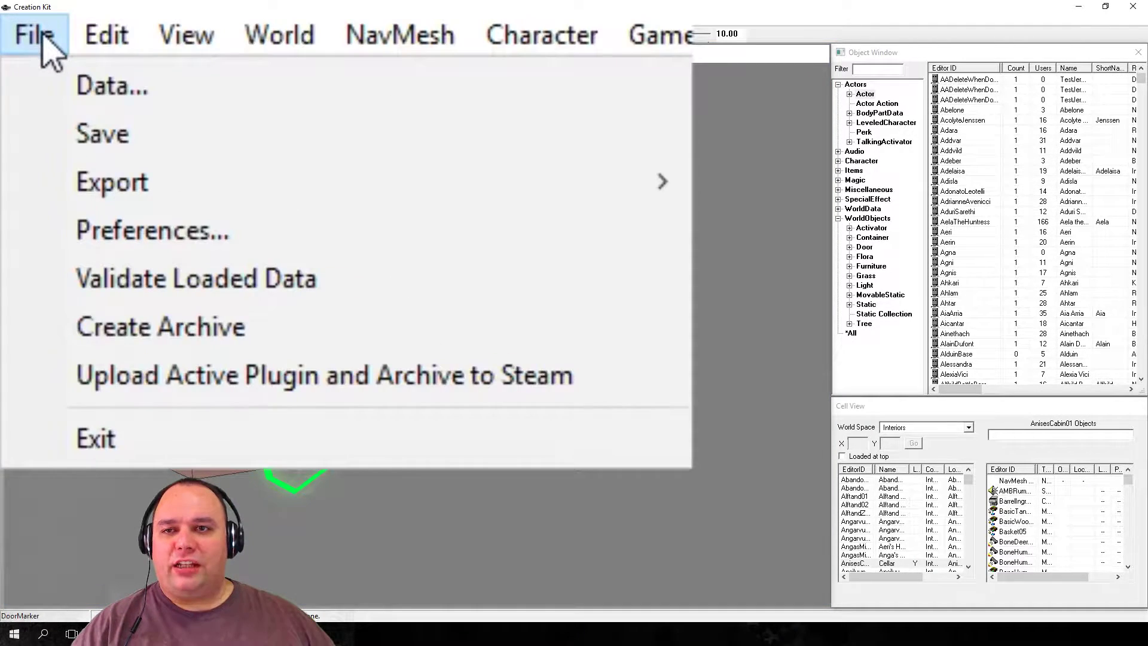
left_click(103, 91)
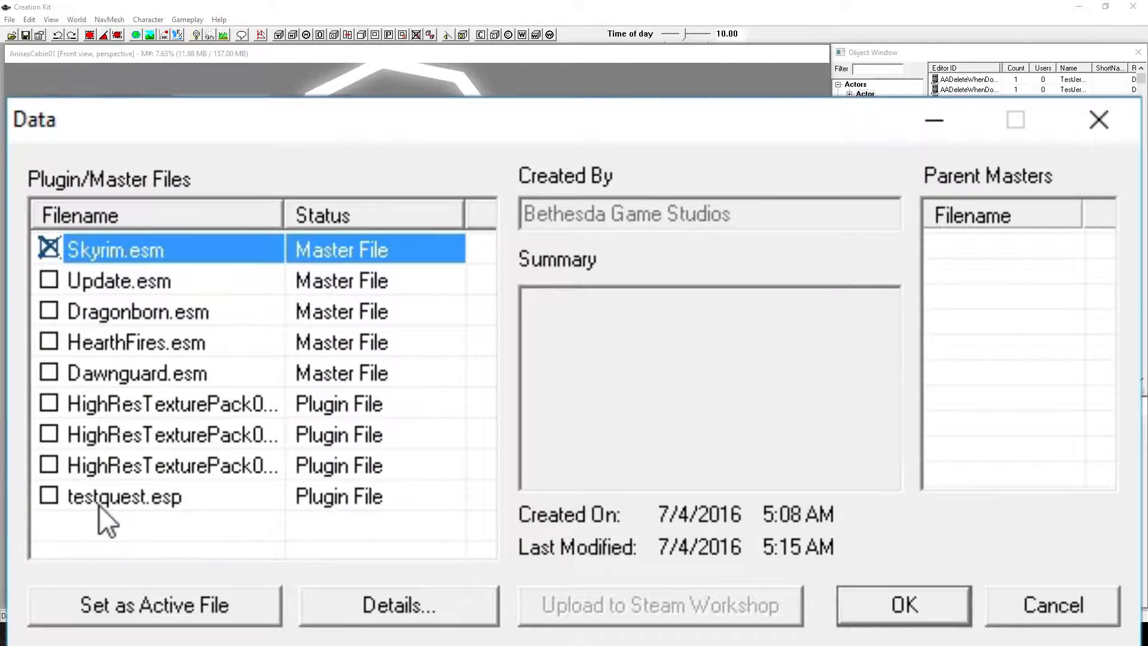
double_click(100, 501)
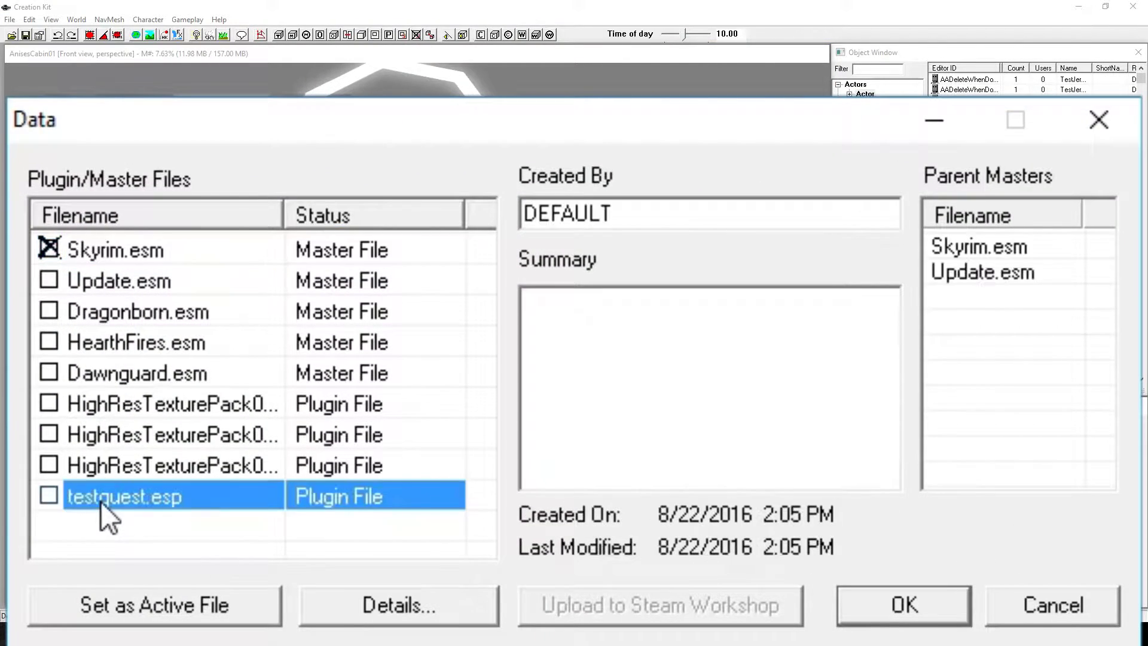
left_click(171, 604)
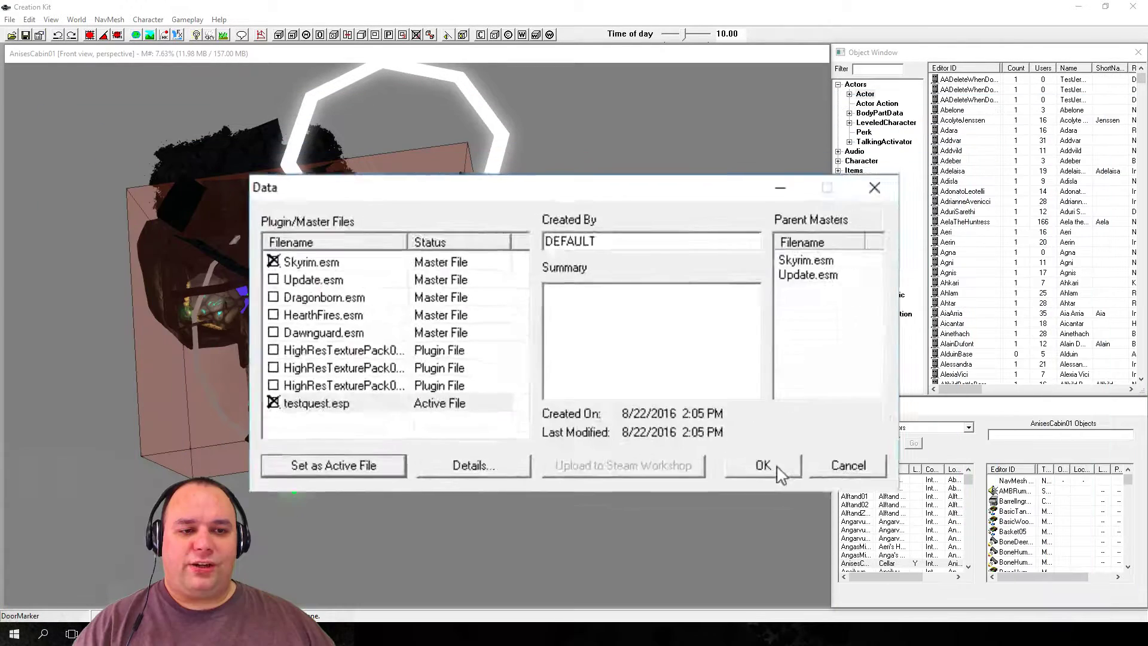
left_click(930, 610)
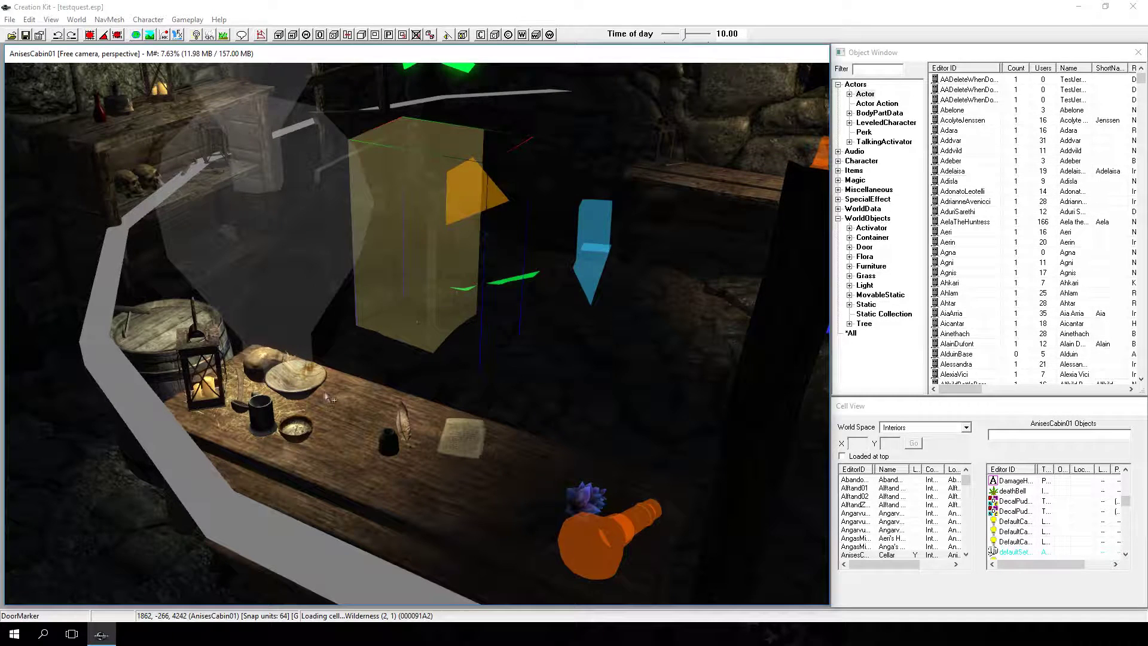
Step: Move the BasicWoodenBowl01 bowl off the table and out over the open cellar floor
left_click_drag(326, 379, 526, 373)
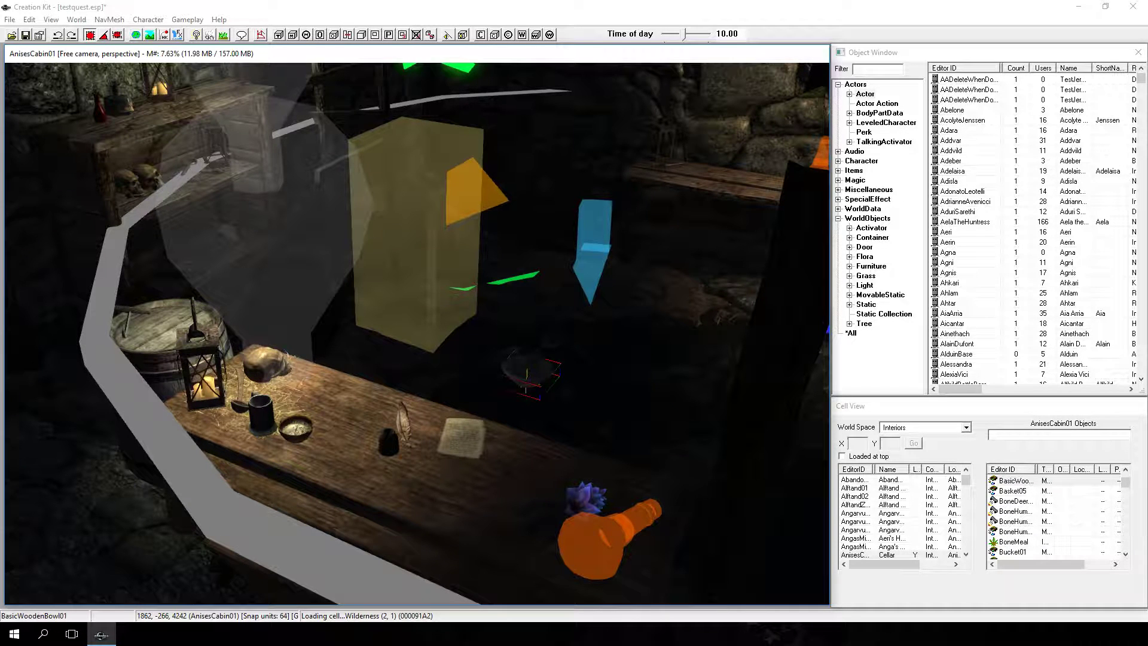
mouse_move(527, 373)
left_mouse_down()
mouse_move(666, 418)
mouse_move(529, 376)
left_mouse_up()
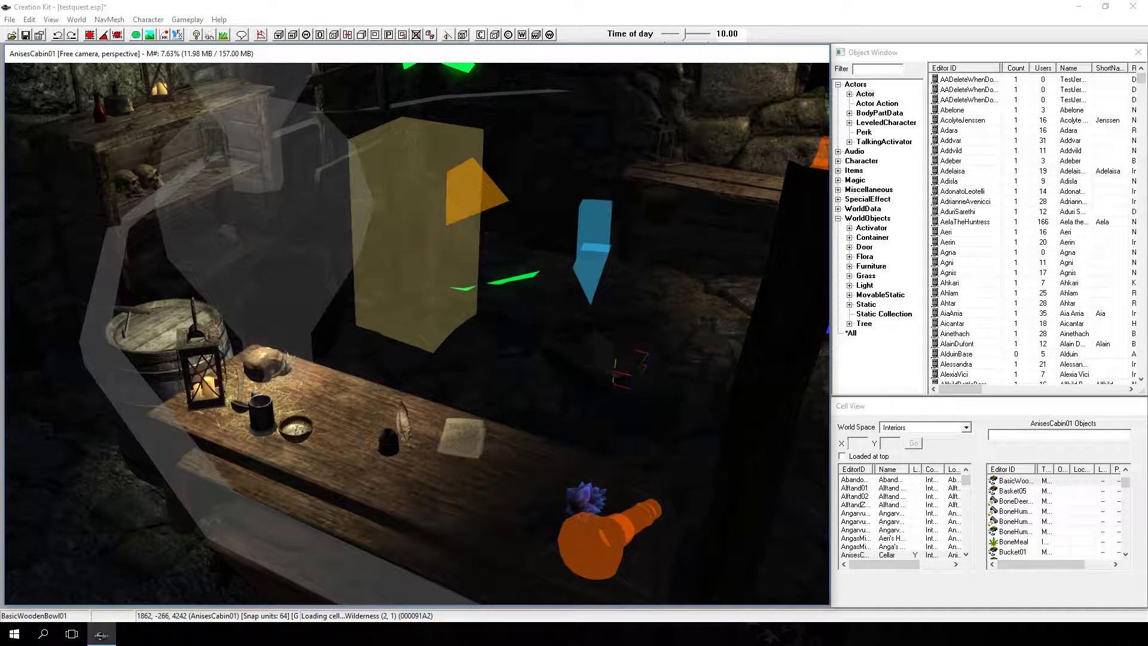
mouse_move(614, 366)
left_mouse_down()
mouse_move(521, 362)
mouse_move(627, 352)
mouse_move(628, 387)
mouse_move(593, 395)
mouse_move(635, 371)
left_mouse_up()
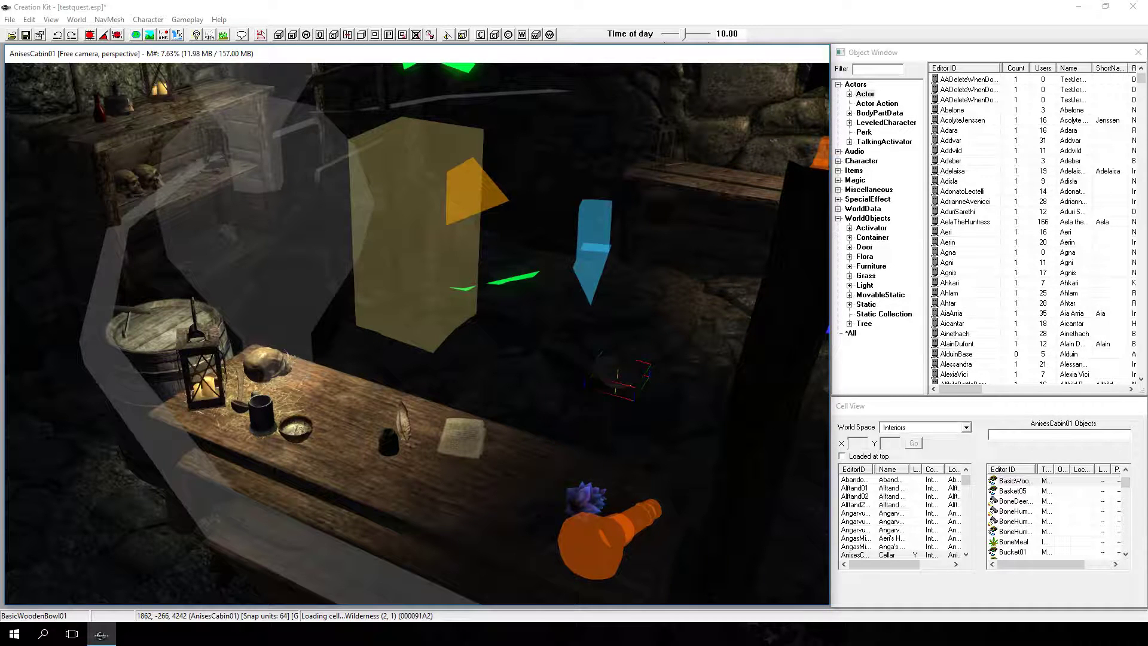
left_click_drag(622, 383, 611, 391)
Step: Raise the wooden bowl along the Z axis, then shift it along the X axis
key("z")
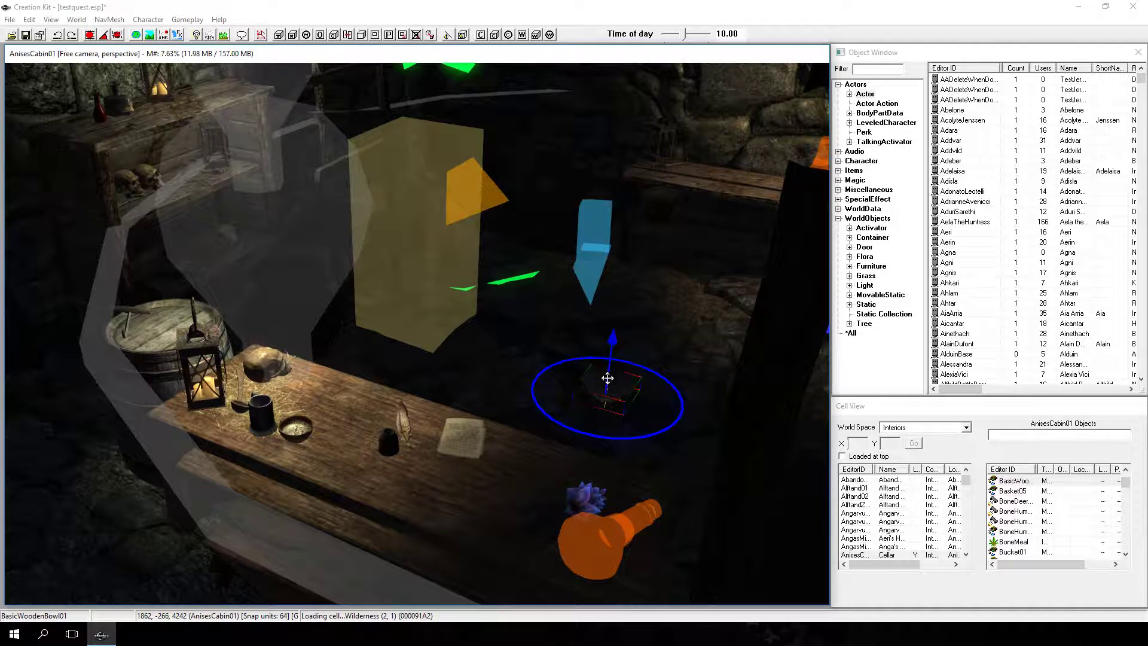
left_click_drag(608, 383, 618, 307)
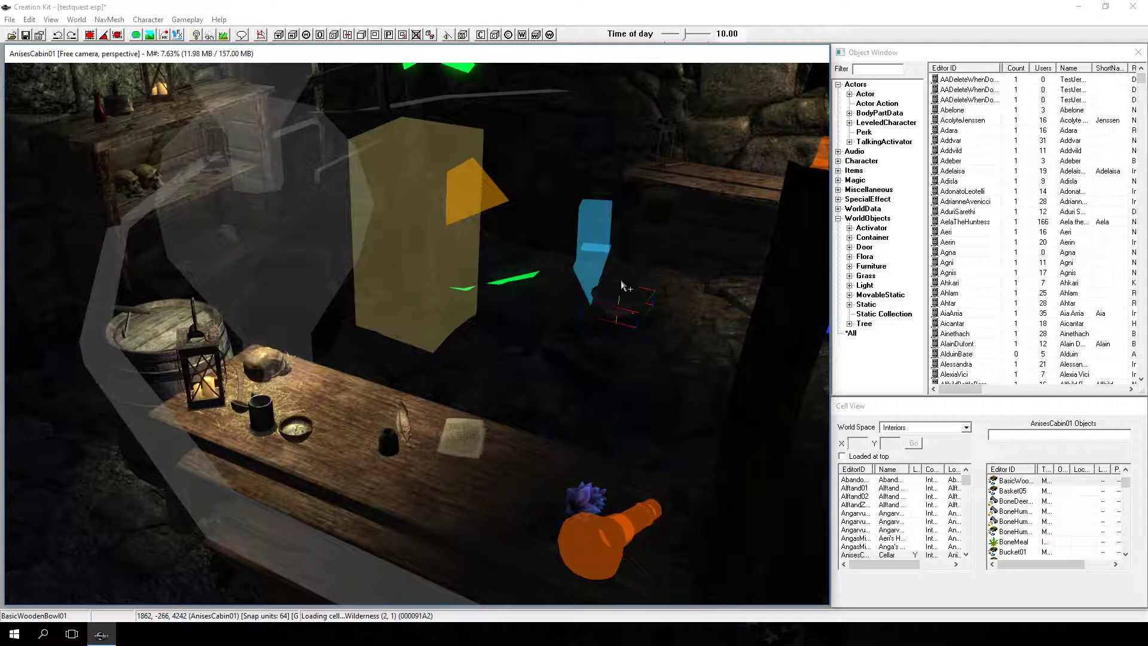
key("x")
left_click_drag(622, 286, 599, 270)
key("y")
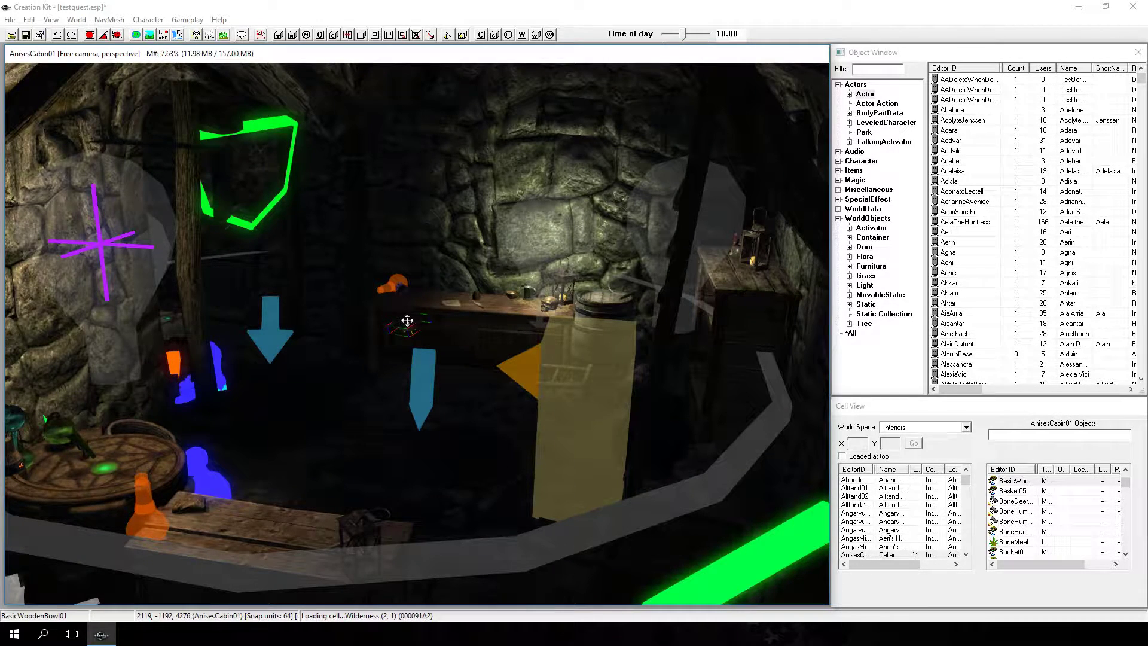
Step: Rotate the wooden bowl in front of the table about the Y axis, then tilt it further onto its side
key("z")
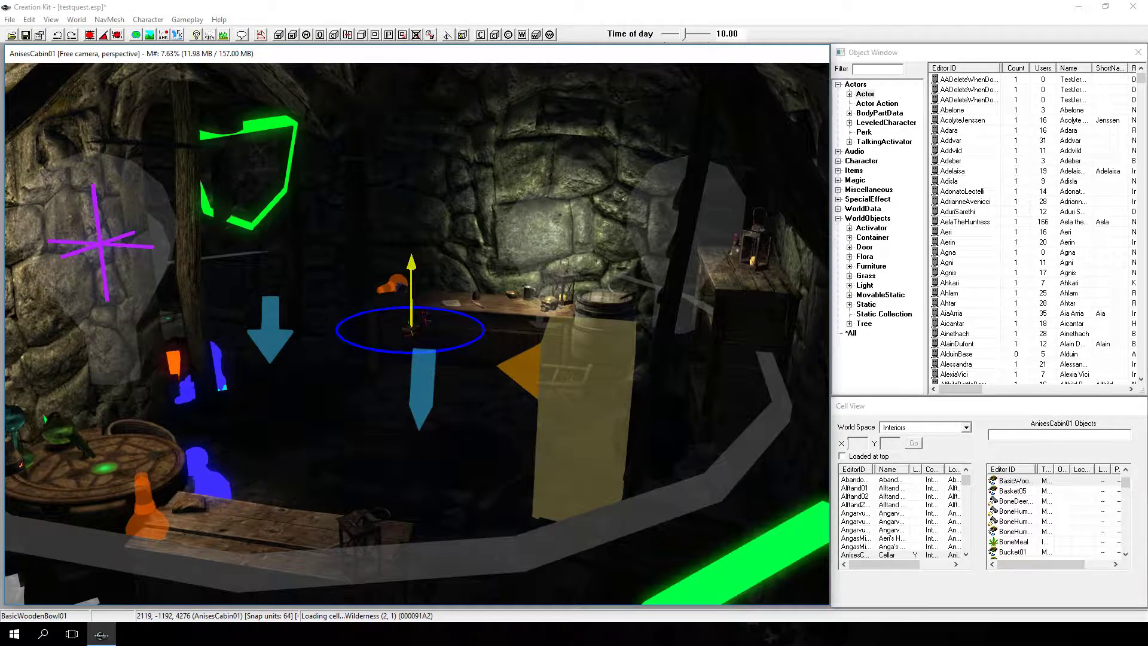
key("x")
key("y")
scroll(323, 276, "up", 5)
right_click_drag(323, 276, 219, 277)
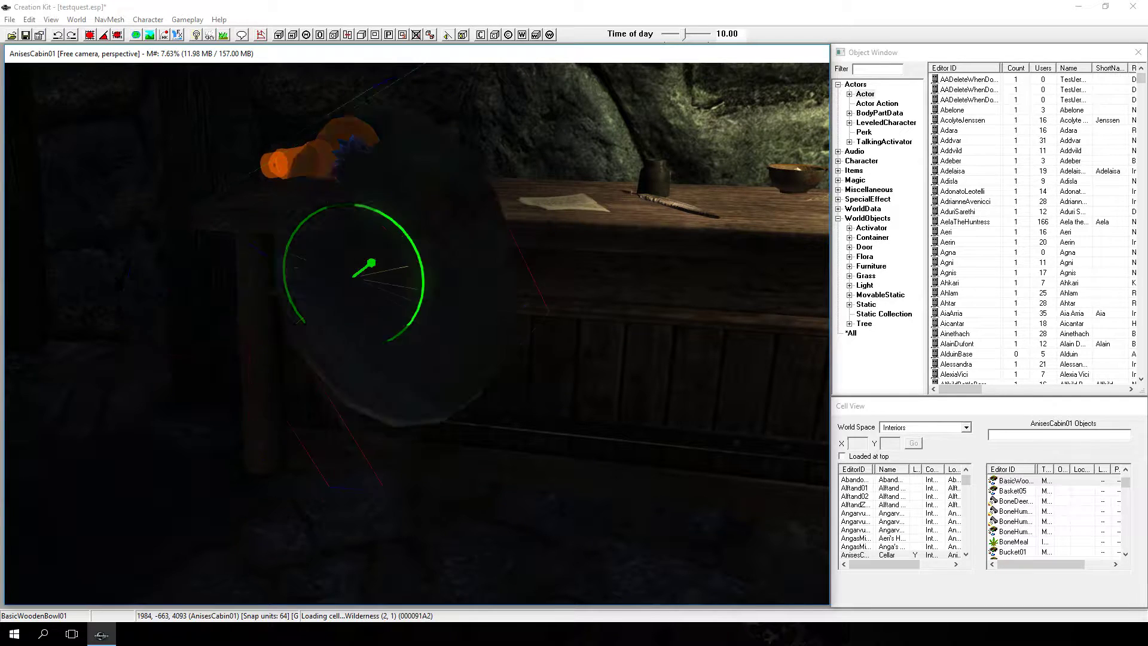
right_click_drag(562, 235, 321, 270)
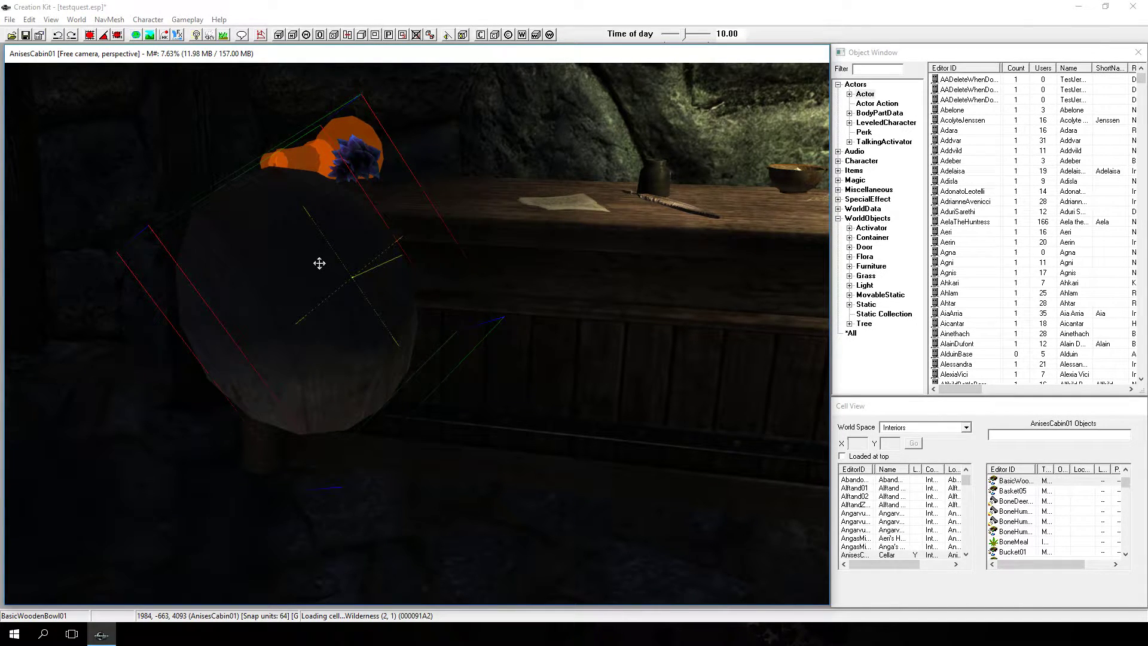
mouse_move(320, 268)
left_mouse_down()
mouse_move(269, 268)
mouse_move(374, 268)
mouse_move(287, 268)
mouse_move(362, 268)
mouse_move(317, 268)
left_mouse_up()
left_click_drag(373, 239, 374, 251)
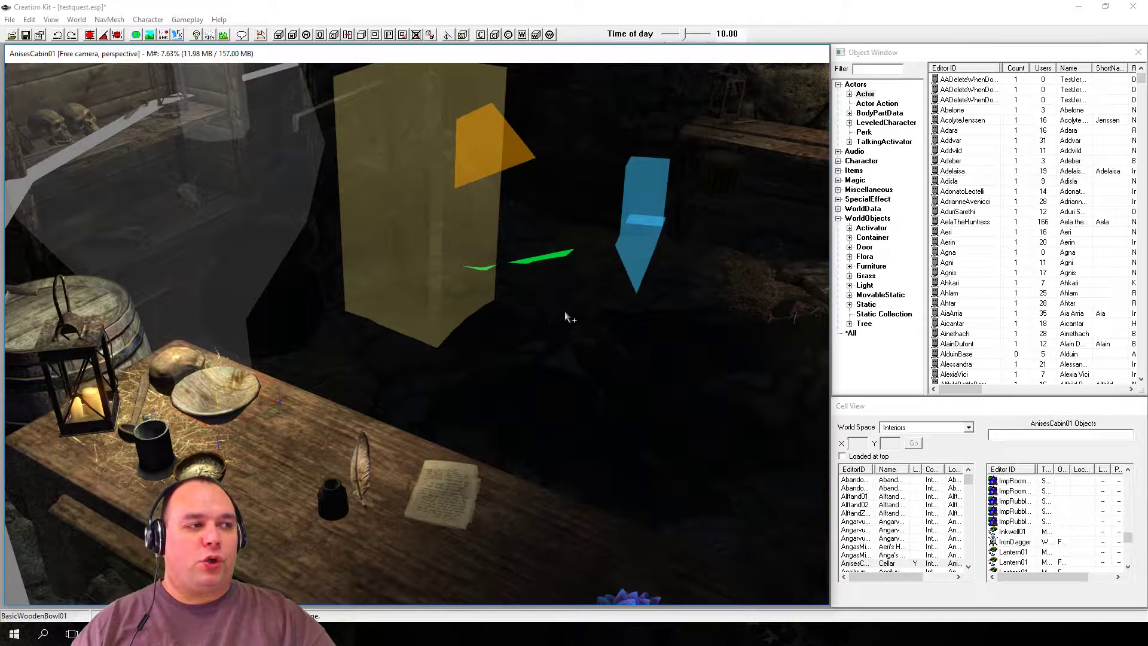
Step: Drop the selected wooden bowl onto the surface below it
key("f")
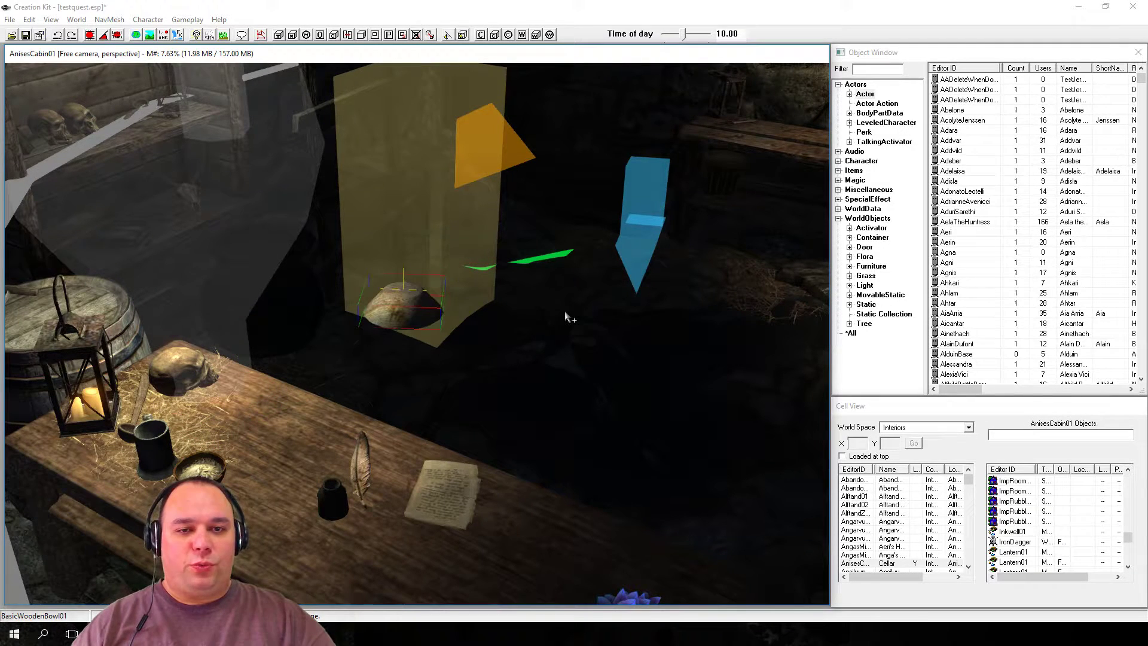